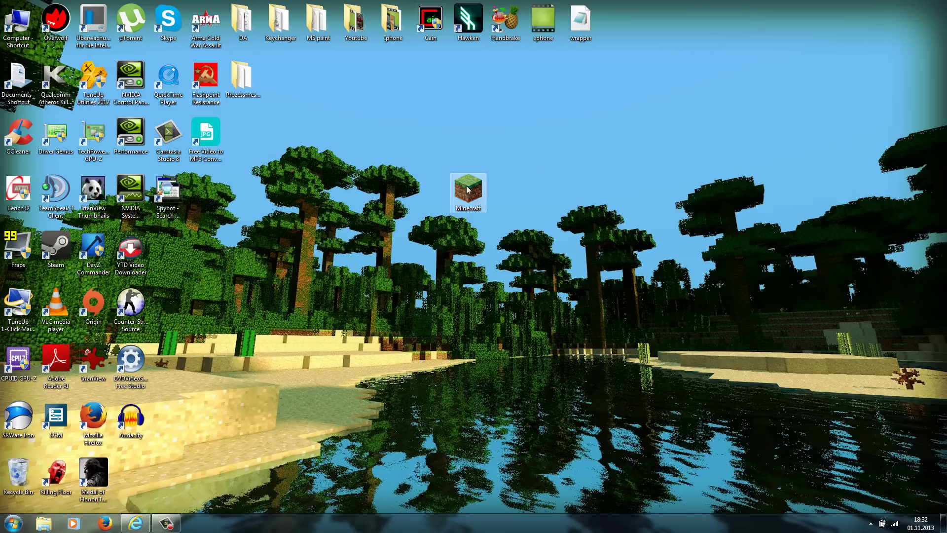
pyautogui.moveTo(475, 193); pyautogui.dragTo(492, 168)
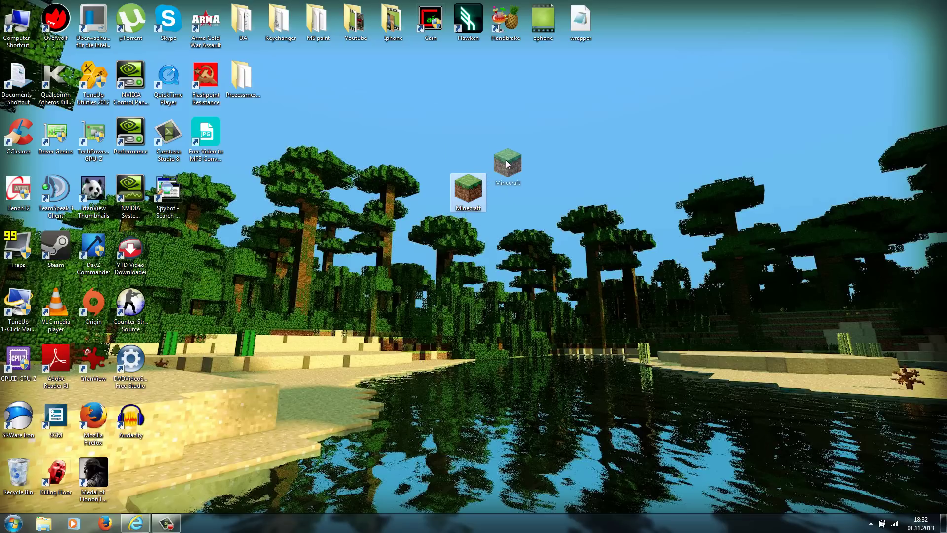
pyautogui.moveTo(506, 165); pyautogui.dragTo(483, 184)
# - Switch to Internet Explorer and download the Windows version of the Technic Launcher, choosing to run TechnicLauncher.exe directly
pyautogui.click(136, 523)
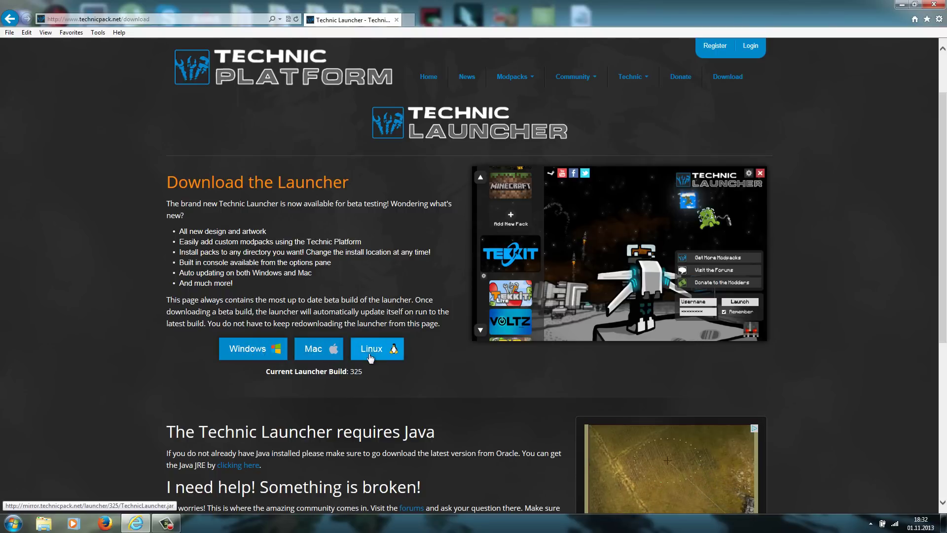
pyautogui.scroll(-1, 294, 181)
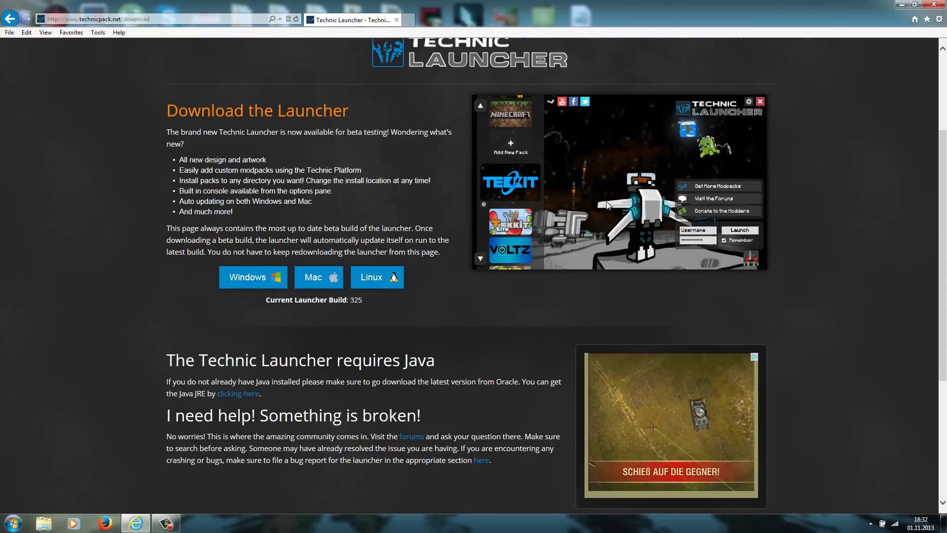
pyautogui.click(252, 278)
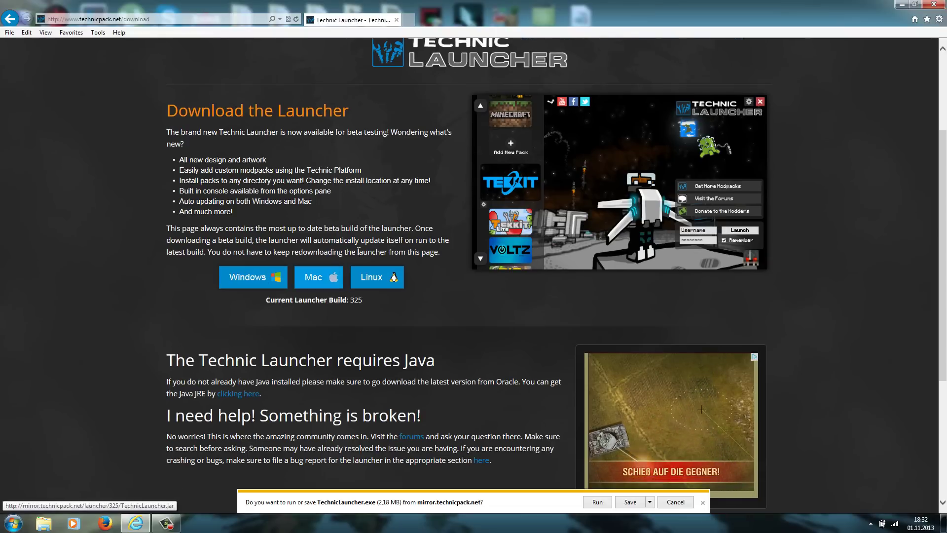
pyautogui.click(599, 502)
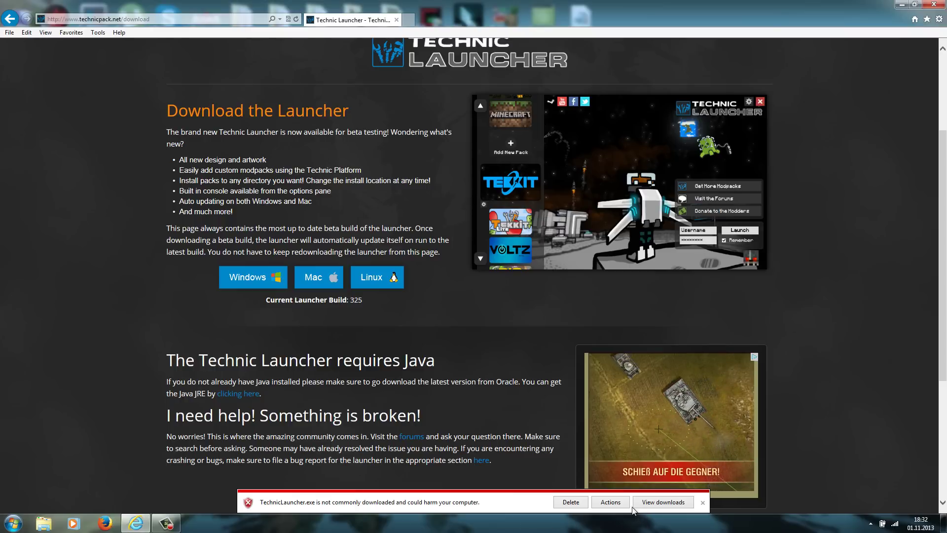
# - Run TechnicLauncher.exe anyway despite the SmartScreen Filter, minimise the browser and keep the default install directory
pyautogui.click(610, 502)
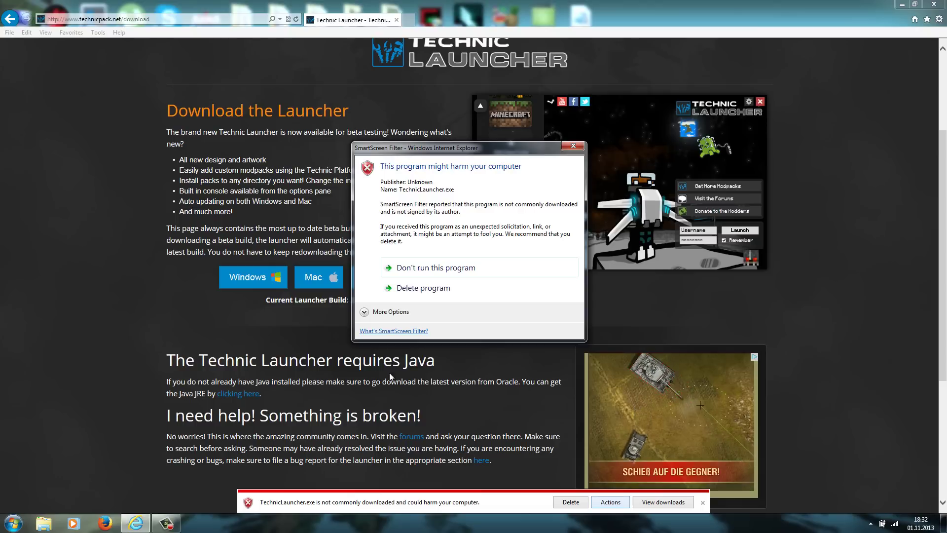
pyautogui.click(366, 313)
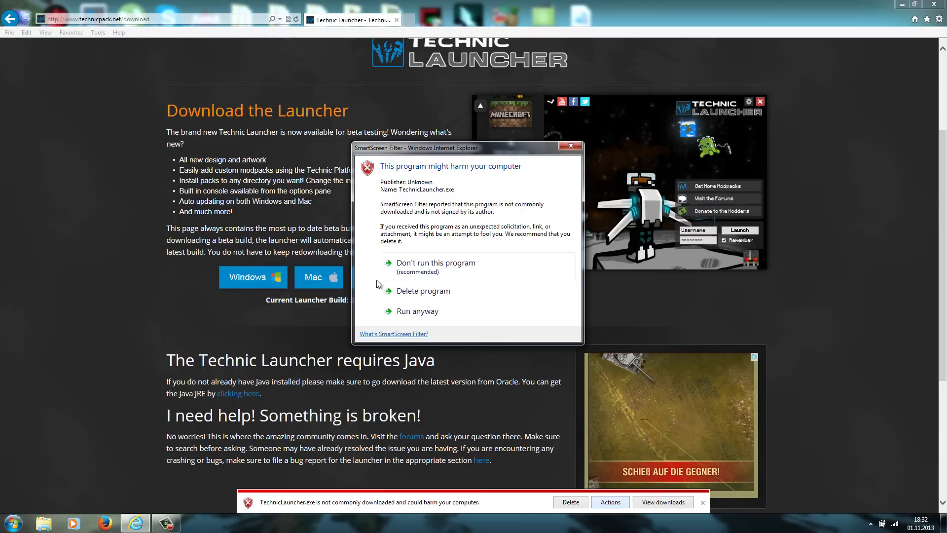
pyautogui.click(421, 312)
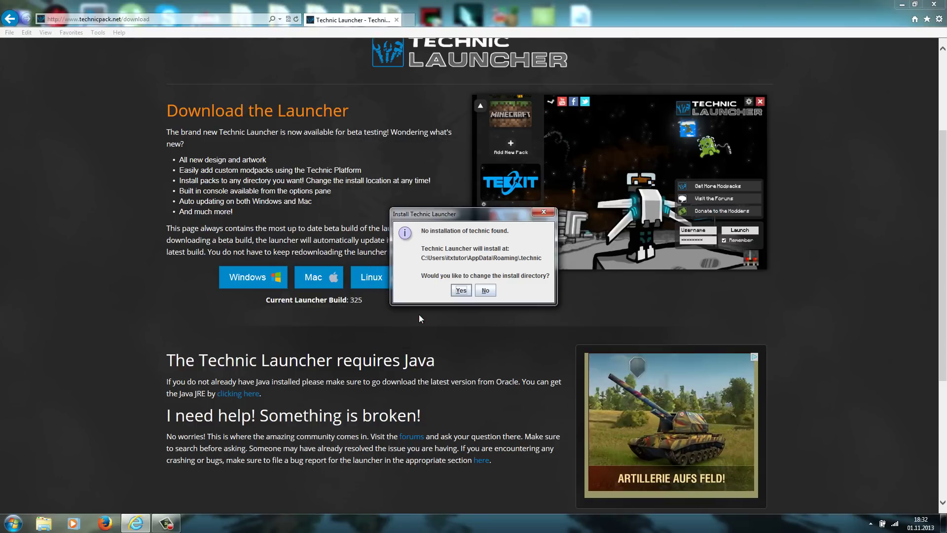
pyautogui.click(901, 4)
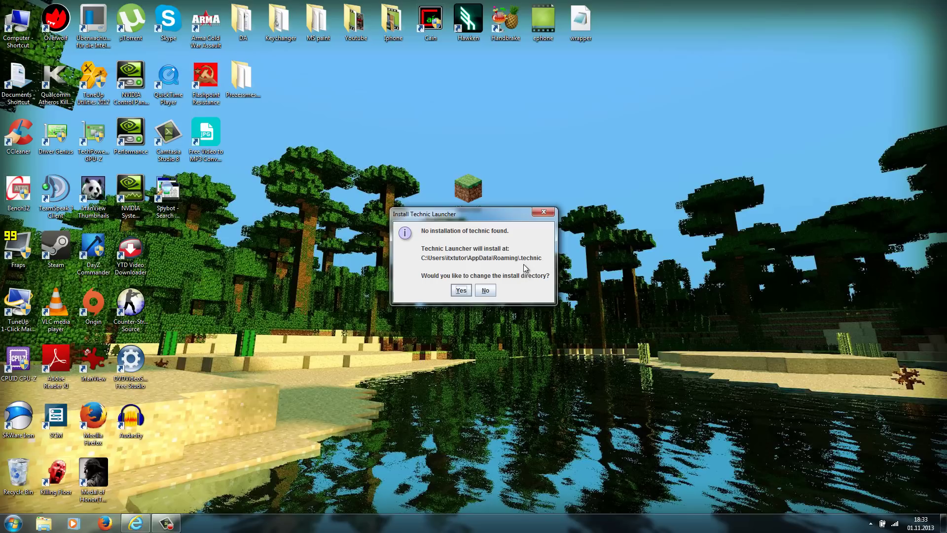
pyautogui.click(486, 292)
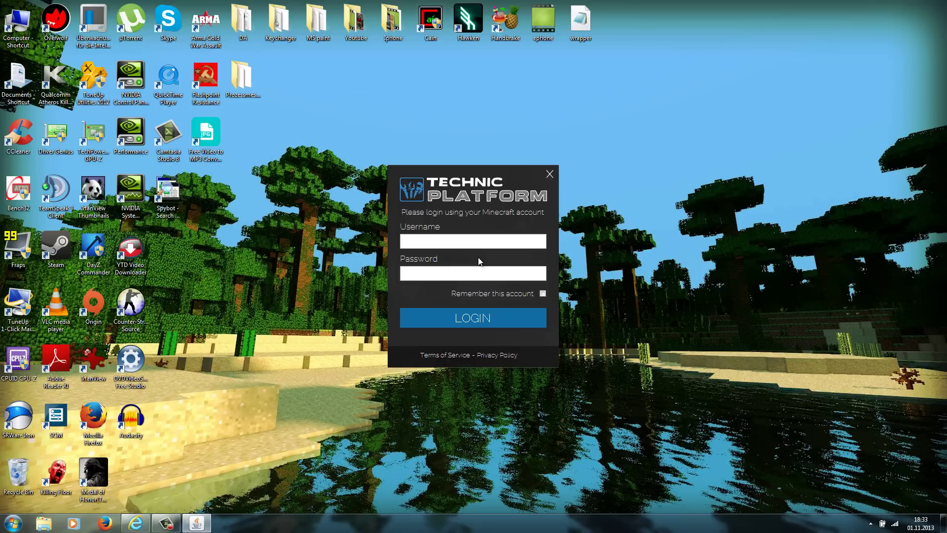
# - Log in to the Technic Platform with the Minecraft account's username and password
pyautogui.moveTo(458, 179); pyautogui.dragTo(438, 165)
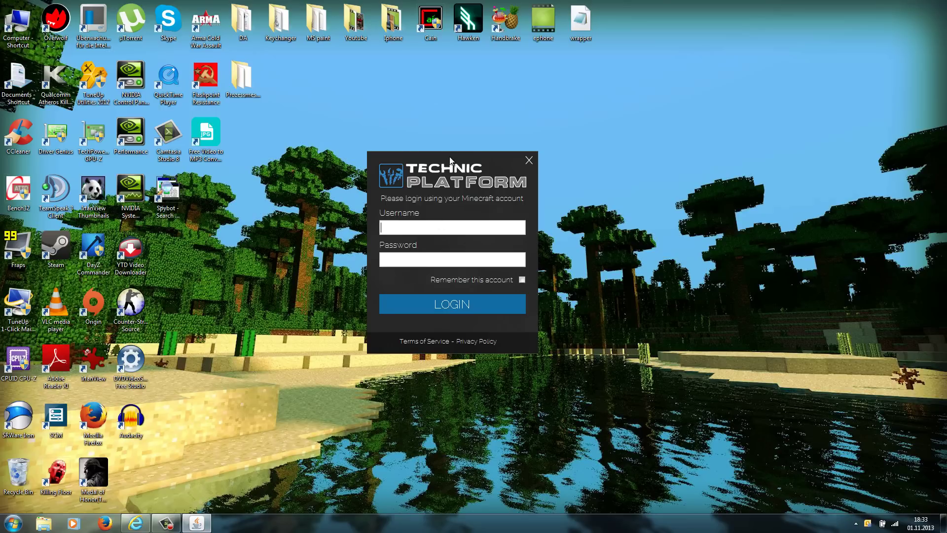
pyautogui.moveTo(449, 156); pyautogui.dragTo(408, 157)
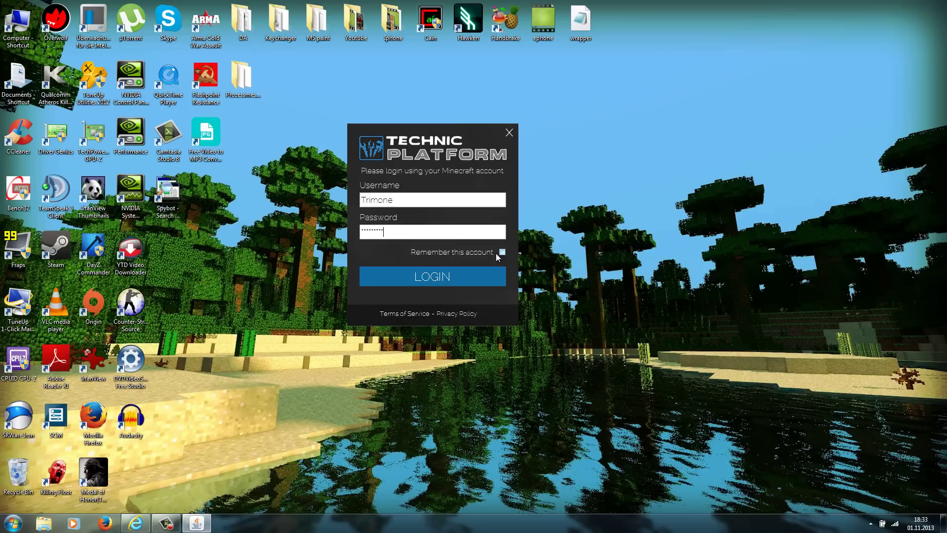
pyautogui.click(464, 274)
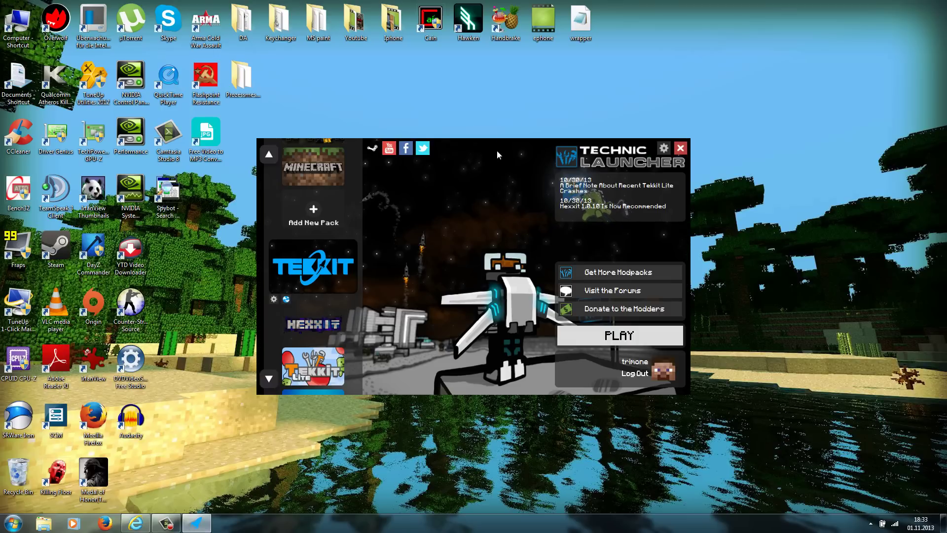
# - Open the launcher options and set the memory to 2 GB
pyautogui.moveTo(496, 150); pyautogui.dragTo(499, 96)
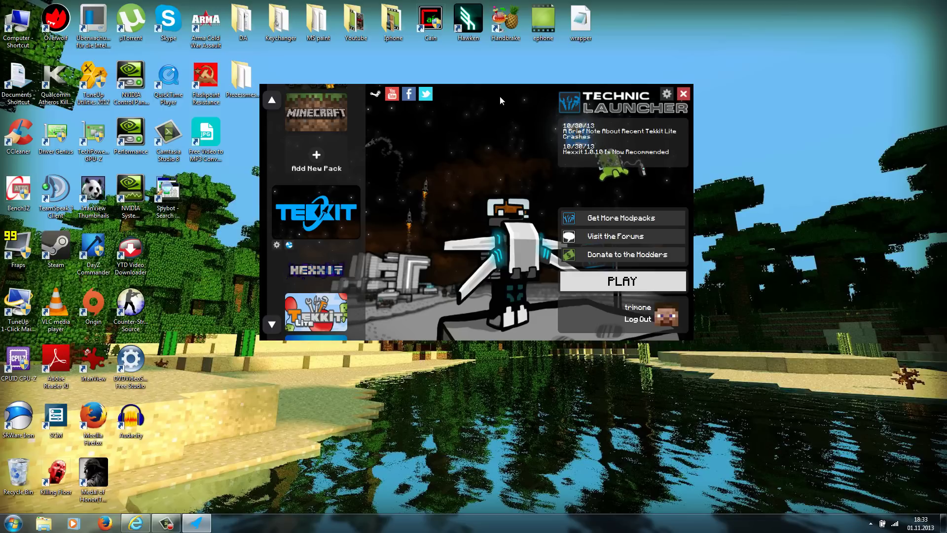
pyautogui.click(667, 95)
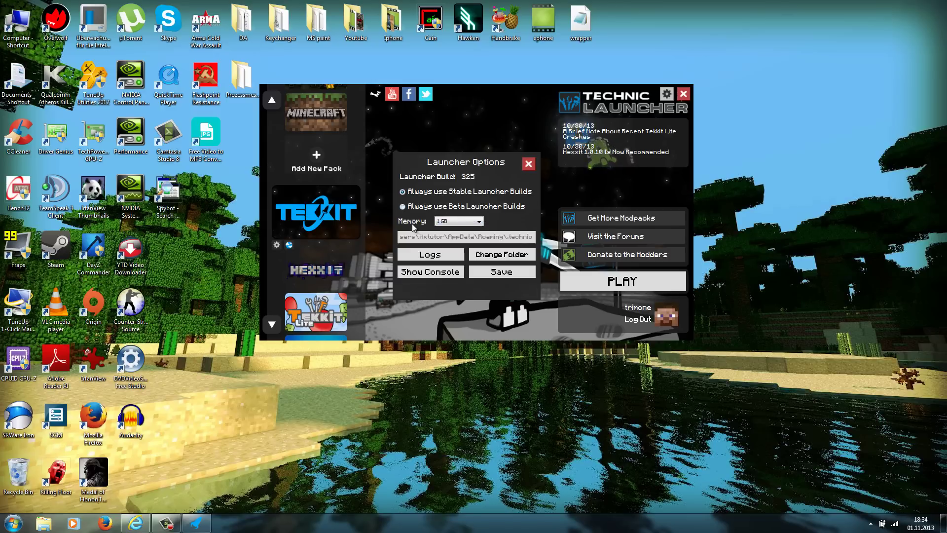
pyautogui.click(455, 223)
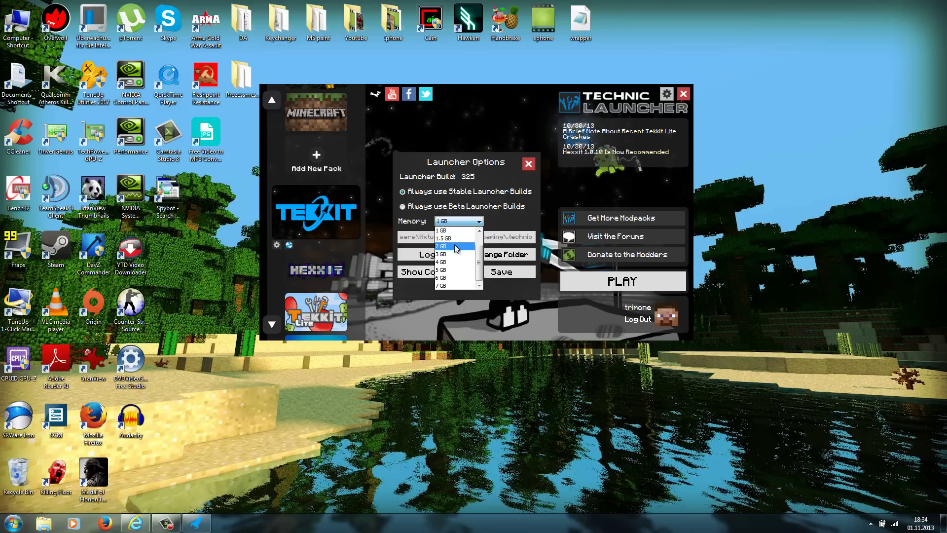
pyautogui.click(455, 246)
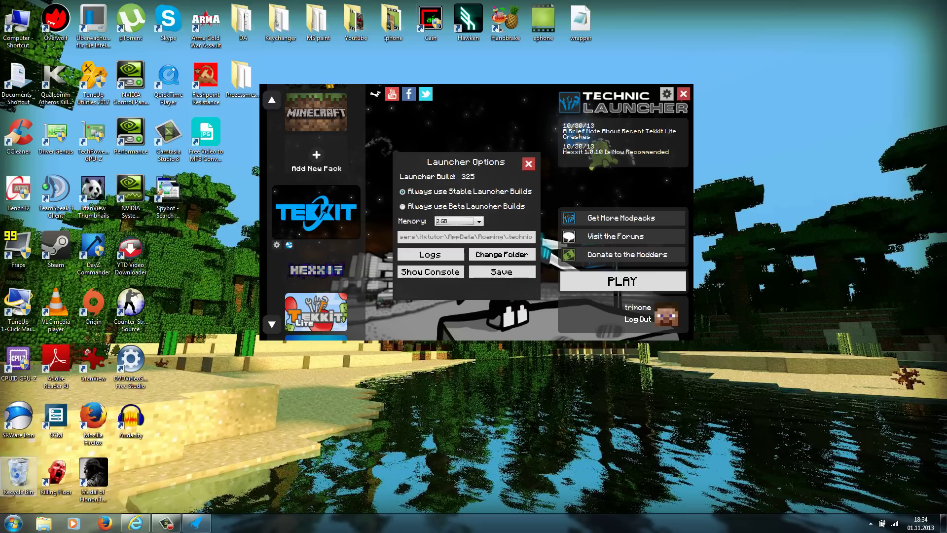
# - Check the computer's installed RAM in the Windows system information and minimise that window
pyautogui.click(13, 523)
pyautogui.click(153, 375)
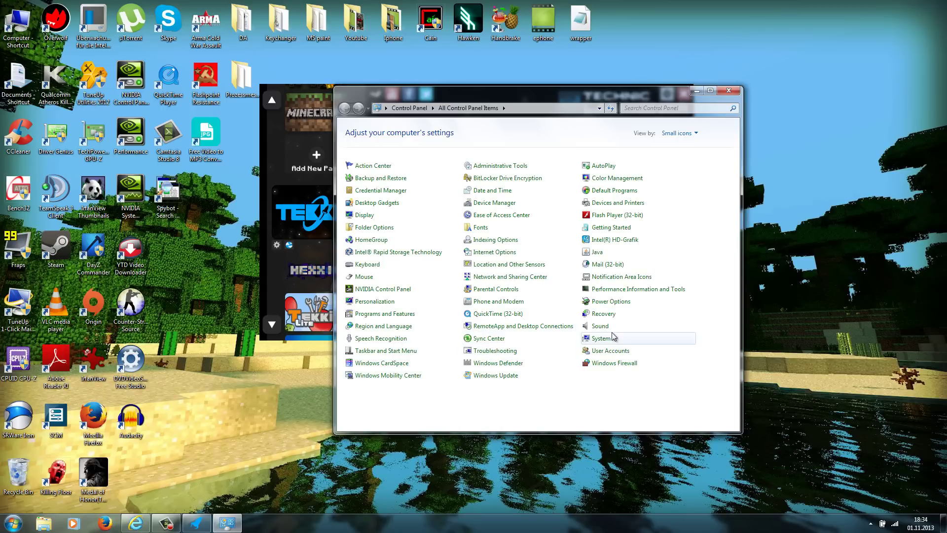
pyautogui.click(601, 340)
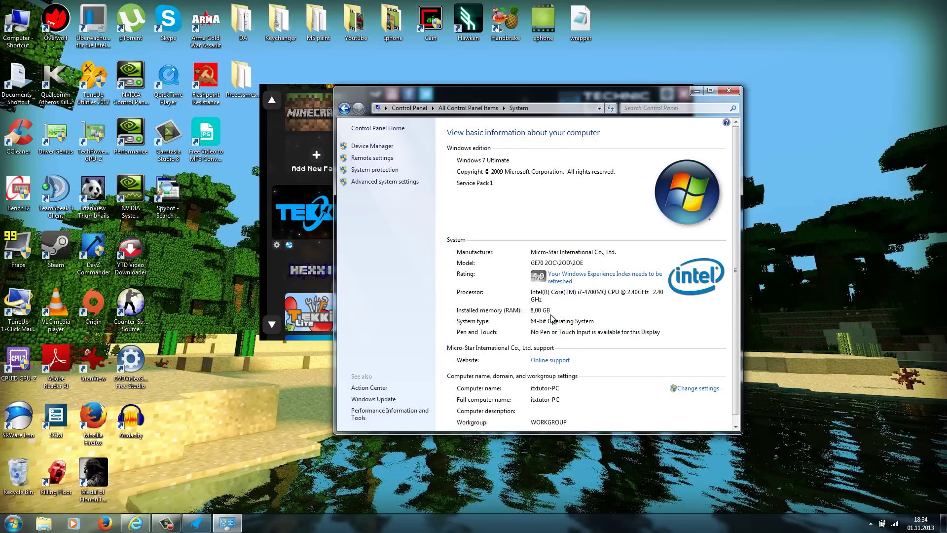
pyautogui.click(696, 91)
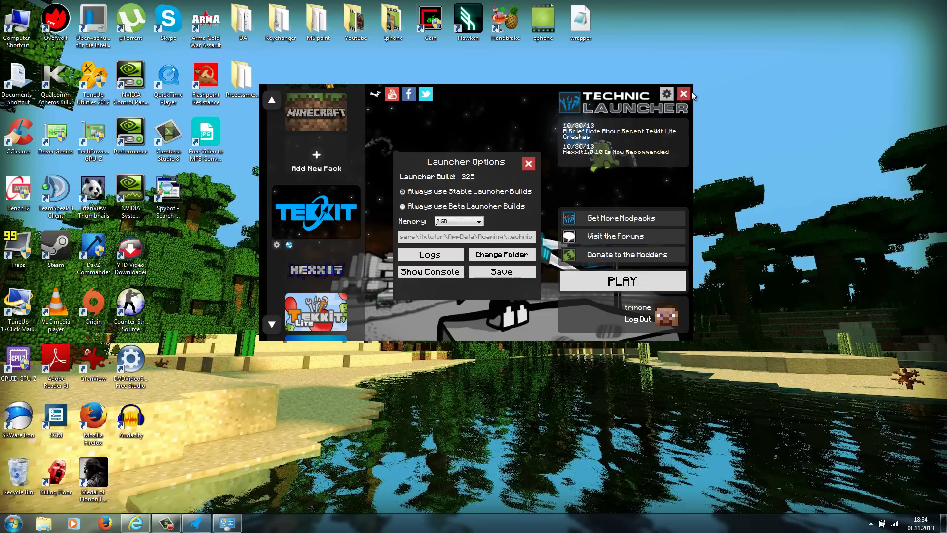
# - Look through the available memory sizes, choose 2 GB and save the launcher options
pyautogui.click(469, 222)
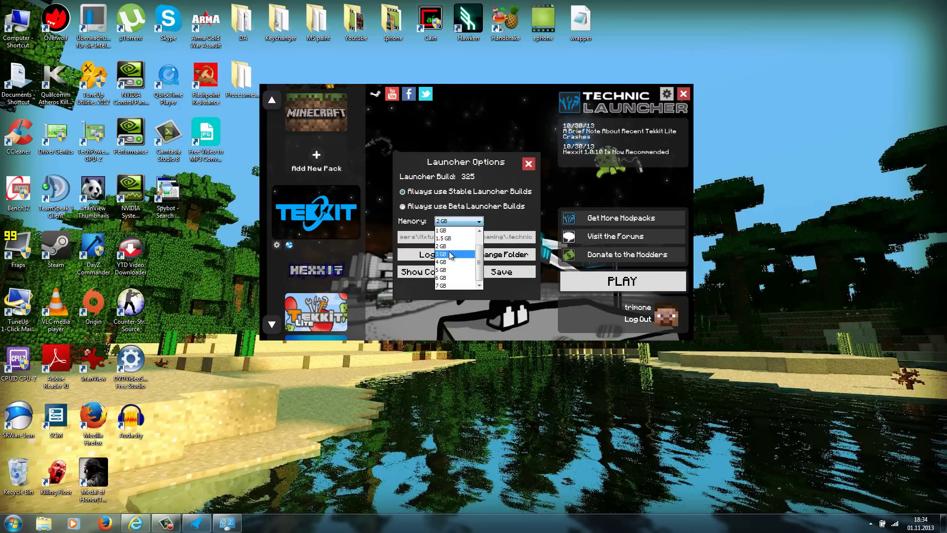
pyautogui.scroll(1, 450, 249)
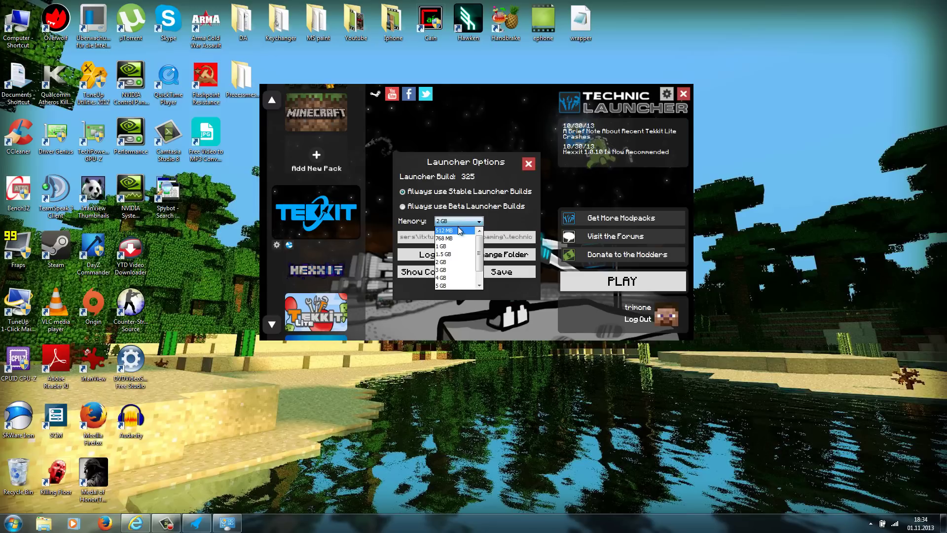
pyautogui.click(456, 262)
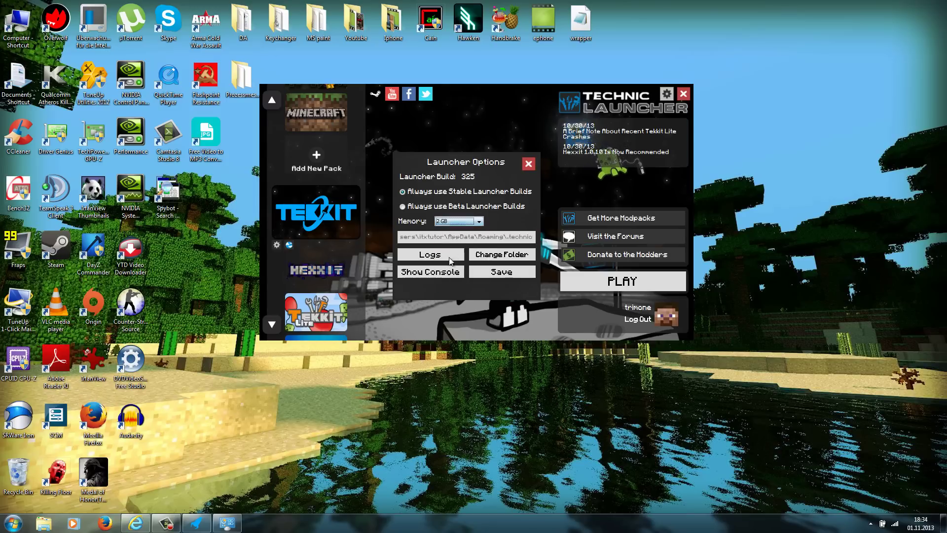
pyautogui.click(499, 271)
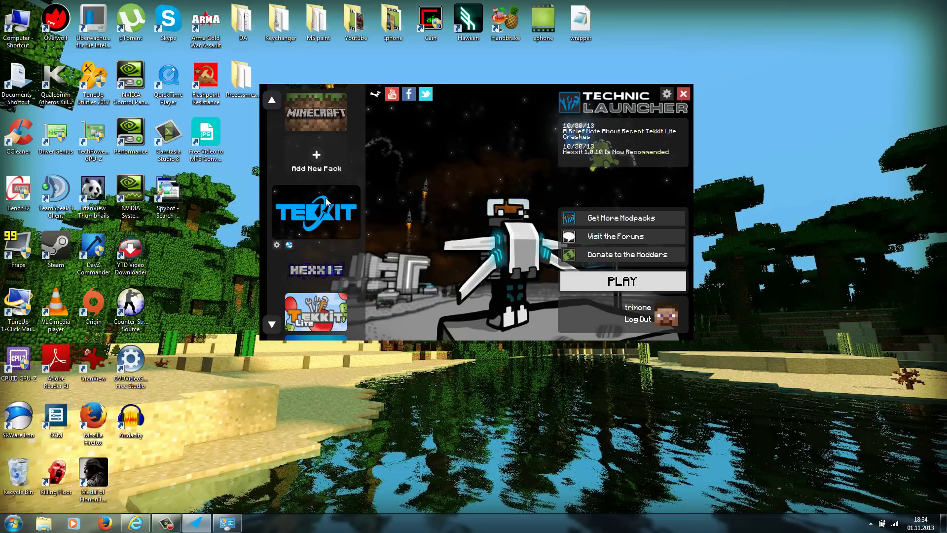
# - Browse the available modpacks in the launcher, from Tekkit through Tekkit Classic to Minecraft
pyautogui.scroll(1, 323, 220)
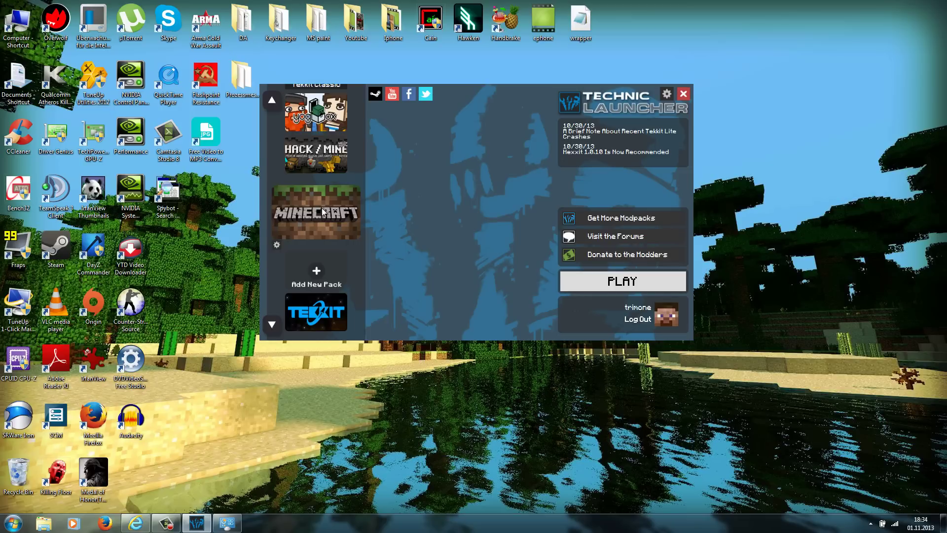
pyautogui.scroll(-3, 315, 211)
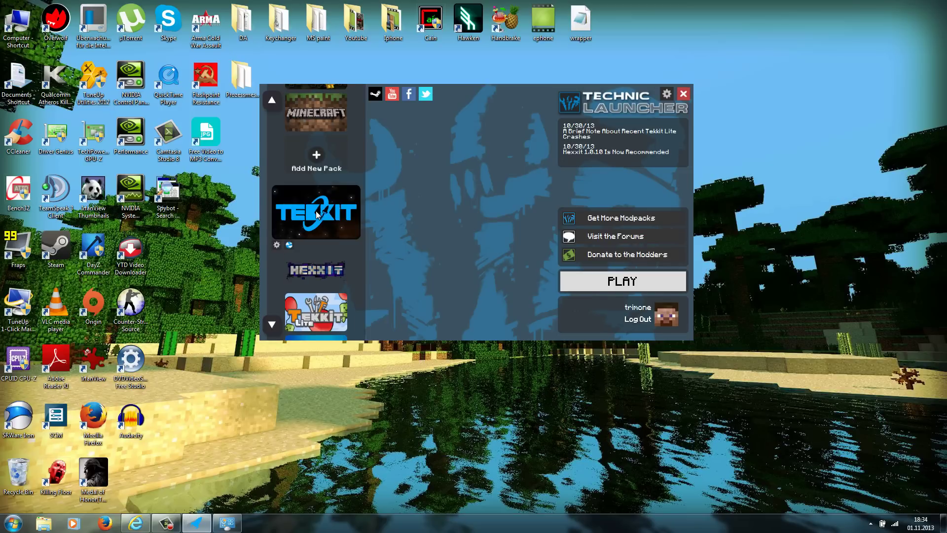
pyautogui.scroll(2, 317, 237)
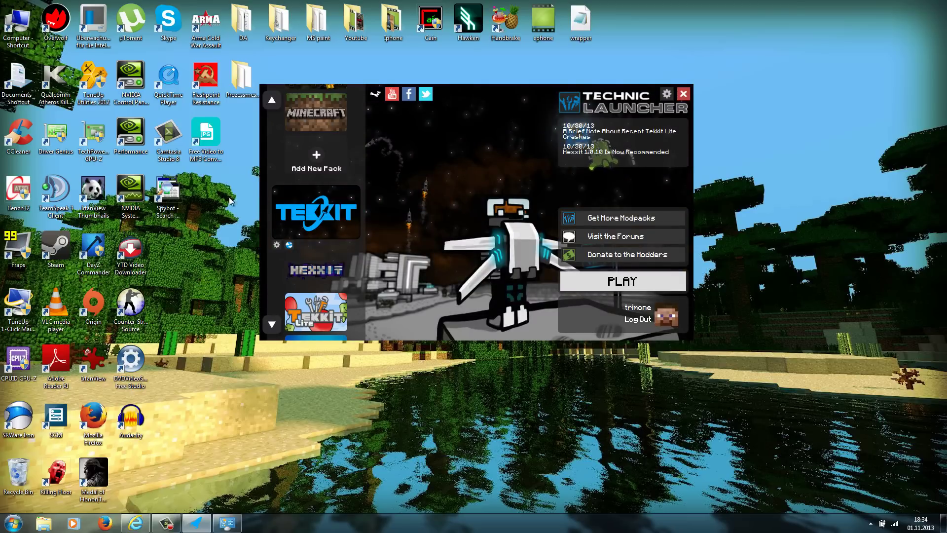
pyautogui.scroll(-1, 314, 208)
pyautogui.scroll(-3, 360, 225)
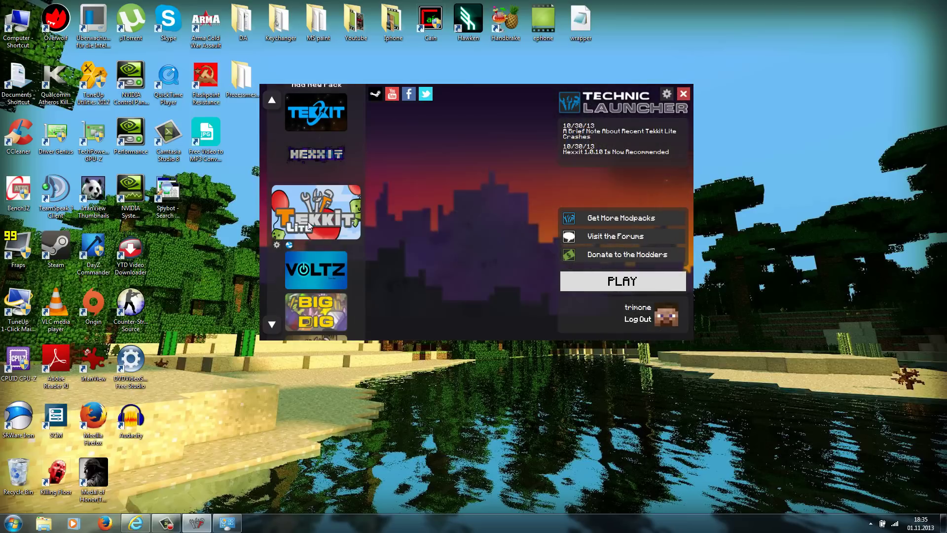
pyautogui.scroll(-1, 285, 235)
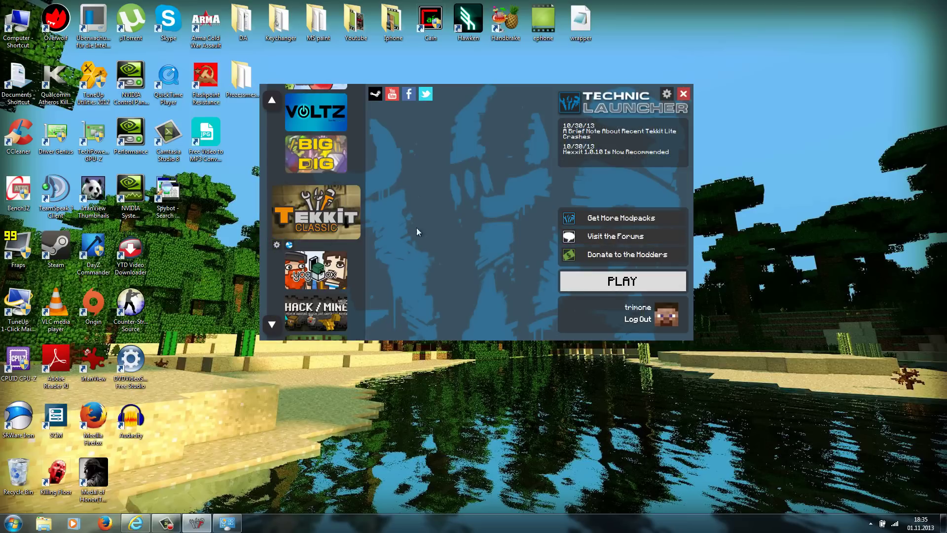
pyautogui.scroll(-1, 276, 242)
pyautogui.scroll(-2, 326, 232)
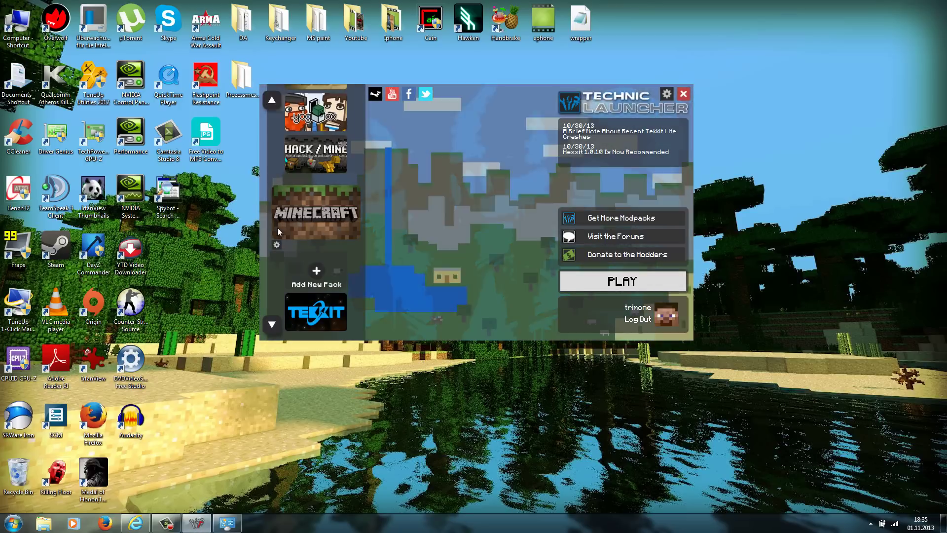
pyautogui.click(330, 207)
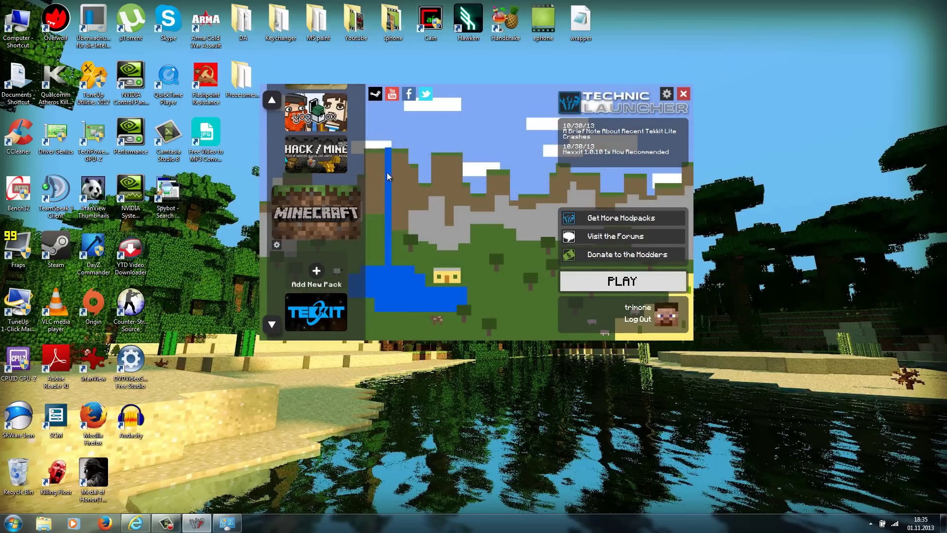
# - Select the Tekkit modpack and start it
pyautogui.moveTo(500, 86)
pyautogui.mouseDown()
pyautogui.moveTo(531, 249)
pyautogui.moveTo(525, 113)
pyautogui.moveTo(495, 96)
pyautogui.mouseUp()
pyautogui.click(334, 220)
pyautogui.scroll(-1, 334, 220)
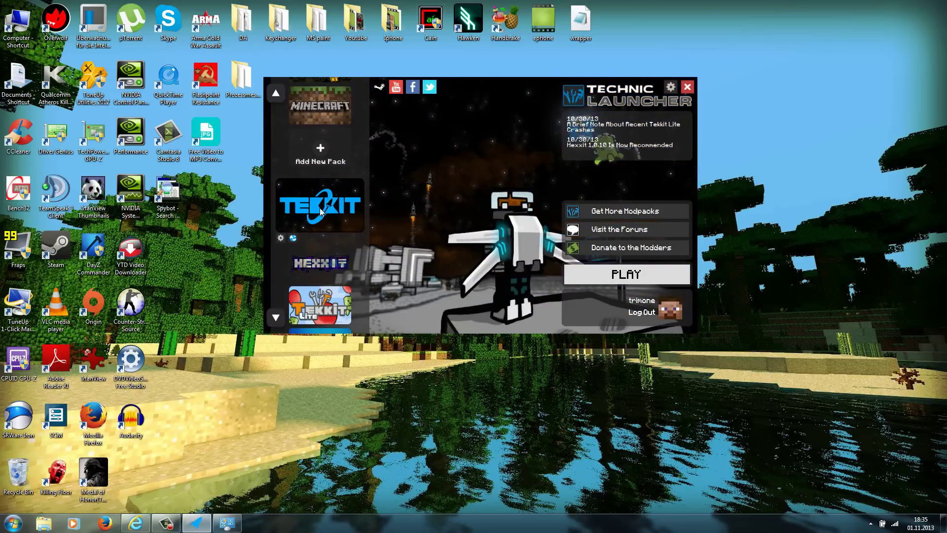
pyautogui.click(593, 272)
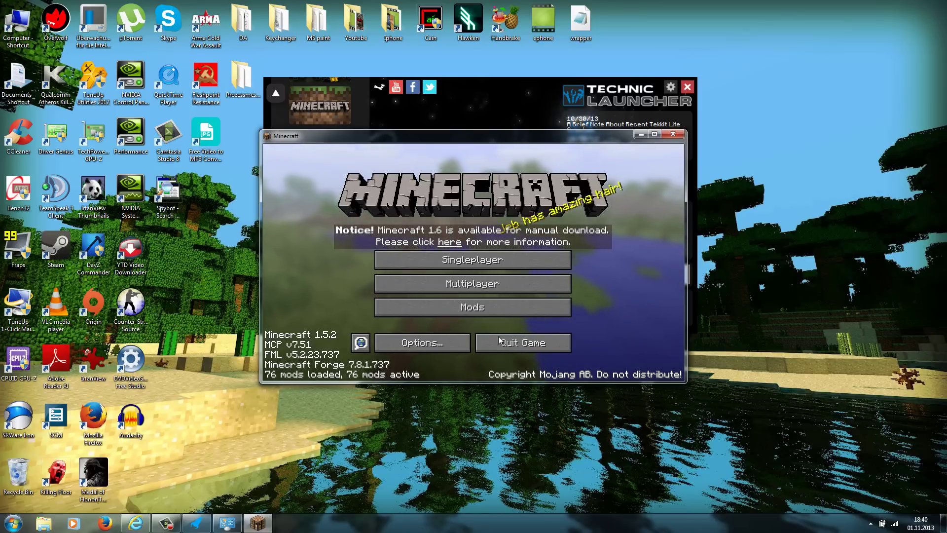
# - Look through the list of loaded mods in Minecraft and return to the main menu
pyautogui.click(466, 308)
pyautogui.moveTo(419, 199); pyautogui.dragTo(423, 278)
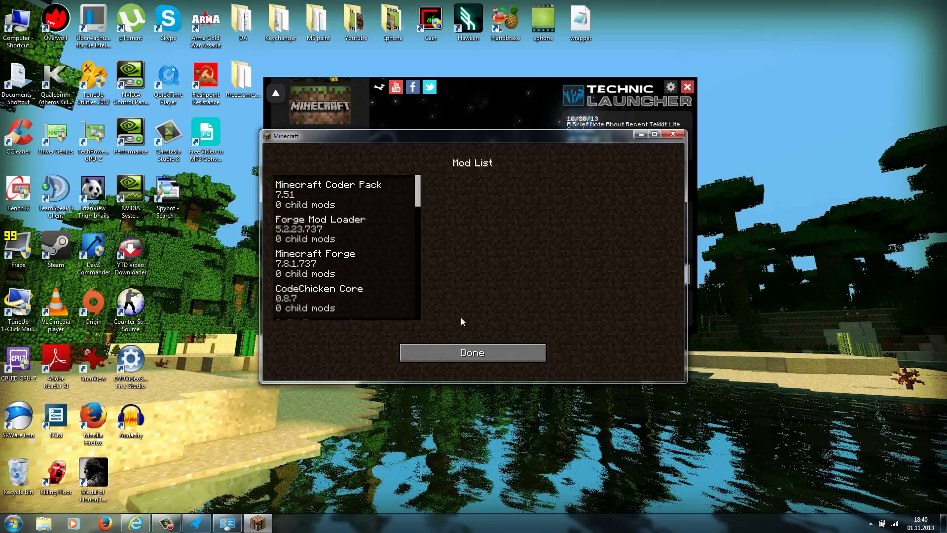
pyautogui.click(460, 360)
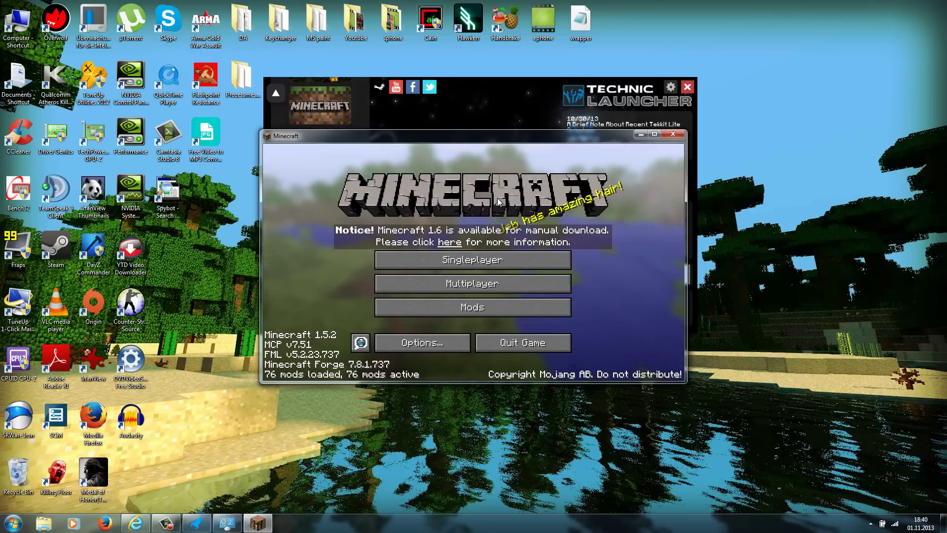